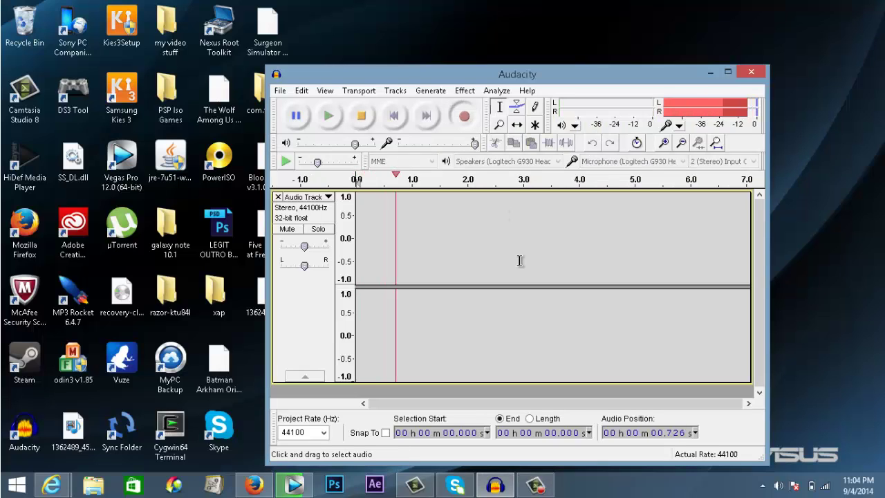
- Switch from Audacity to the empty untitled Camtasia Studio project
left_click(414, 487)
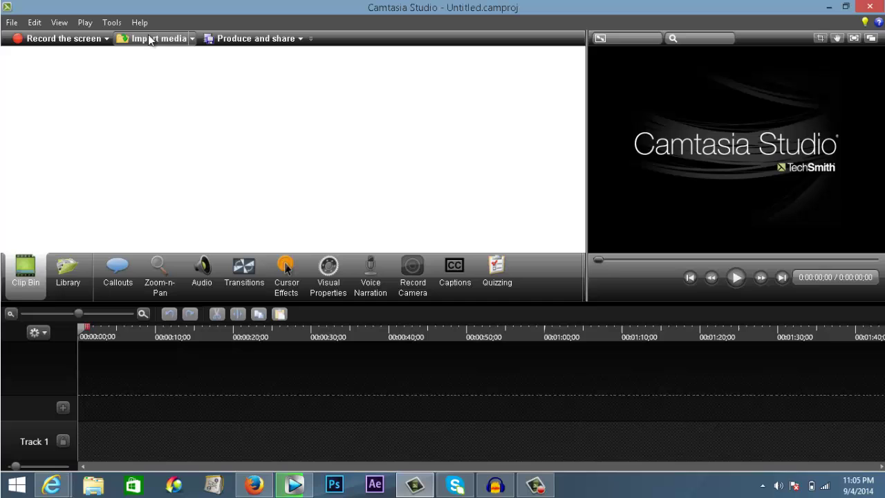
- Import the Nexus5 image from the Pictures folder into the clip bin
left_click(175, 43)
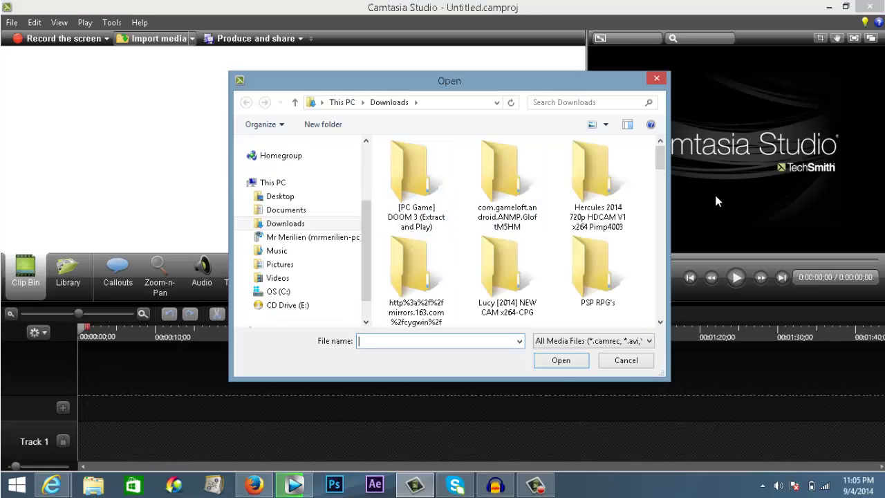
left_click(280, 264)
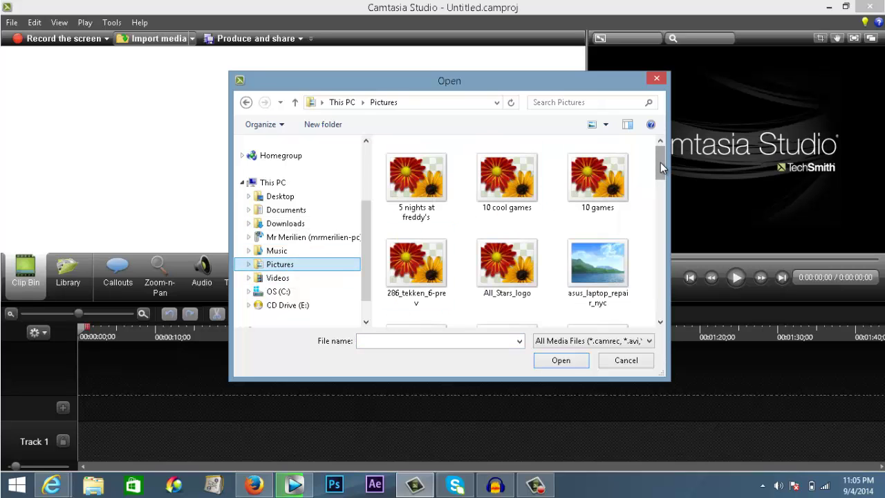
left_click_drag(660, 162, 659, 238)
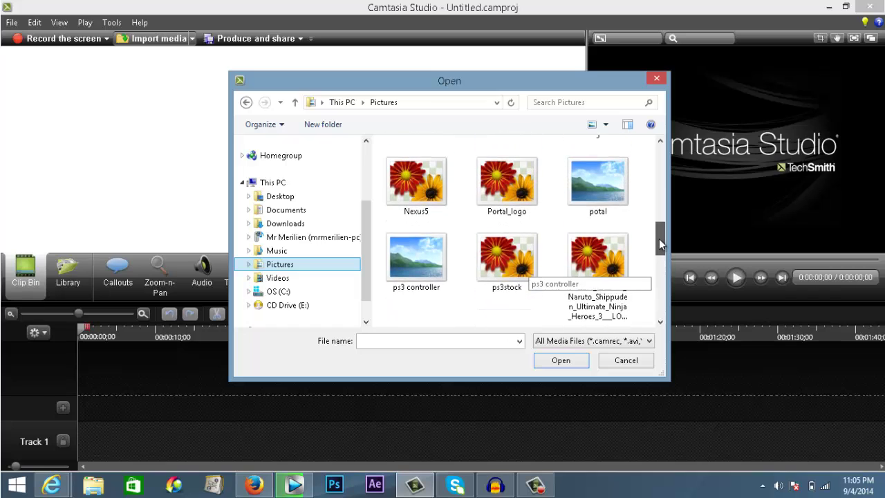
left_click(424, 202)
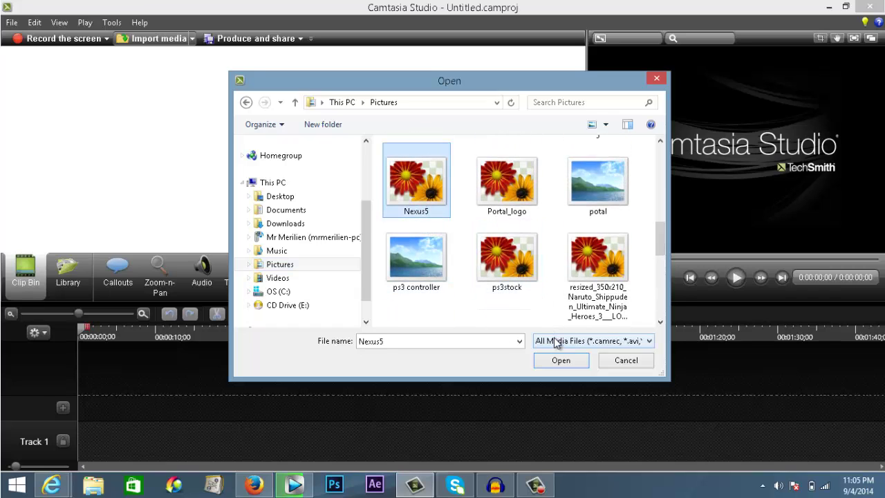
left_click(560, 359)
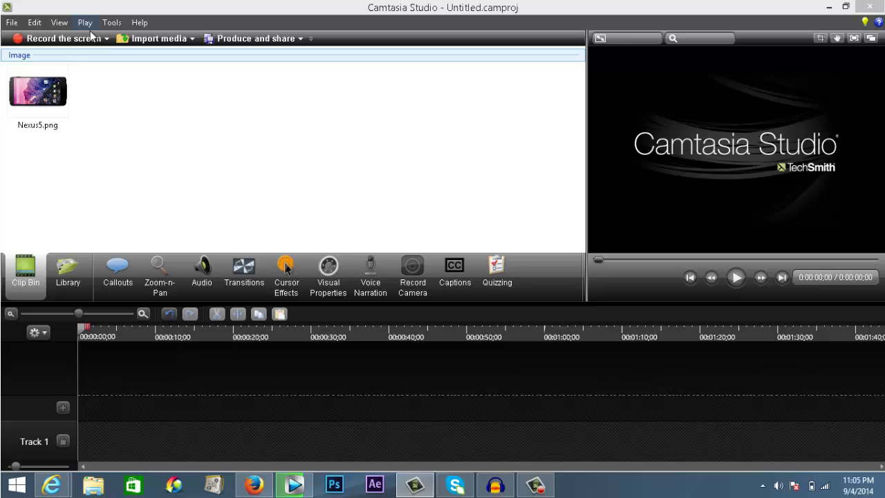
- Import the SCR_20140828_220746 video from the Downloads folder
left_click(168, 38)
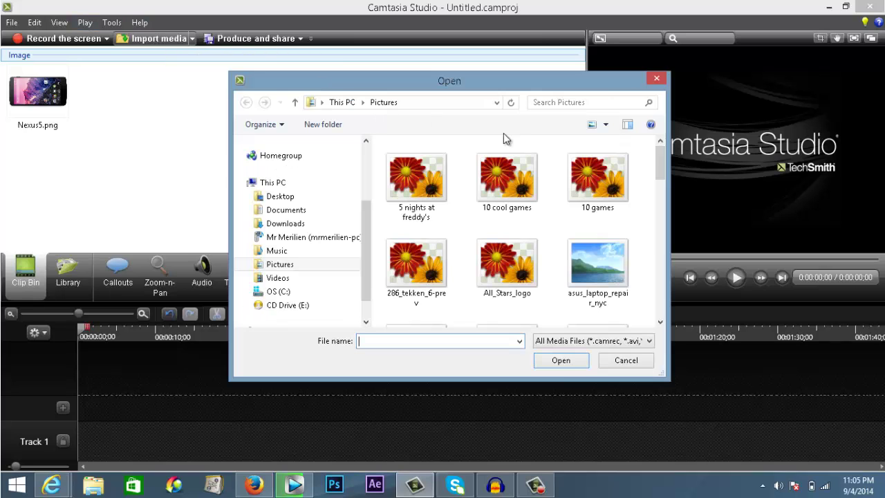
left_click(295, 224)
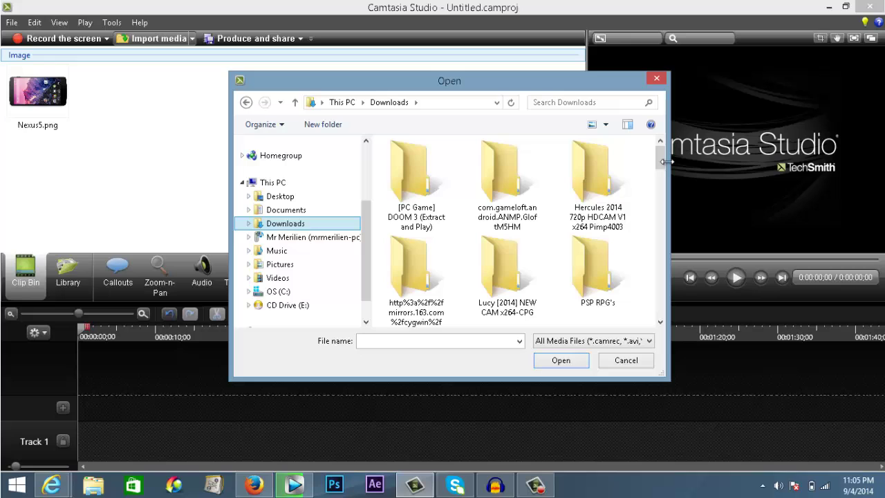
left_click_drag(663, 185, 665, 277)
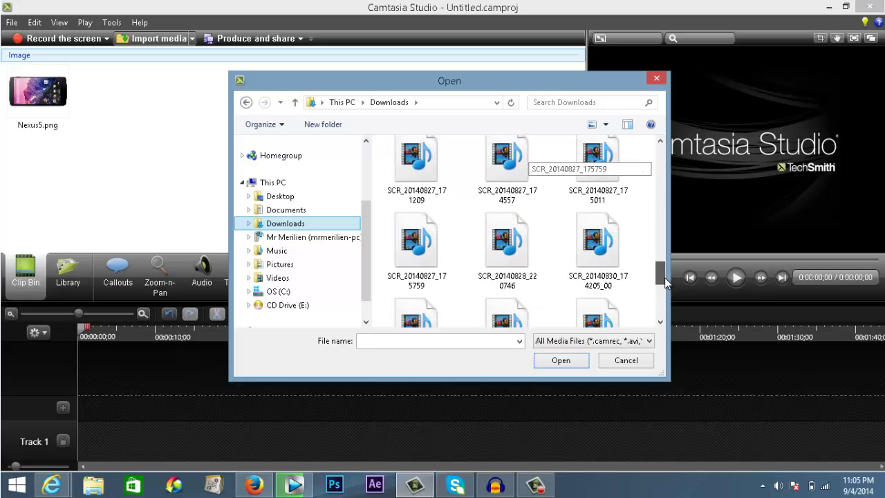
left_click(522, 255)
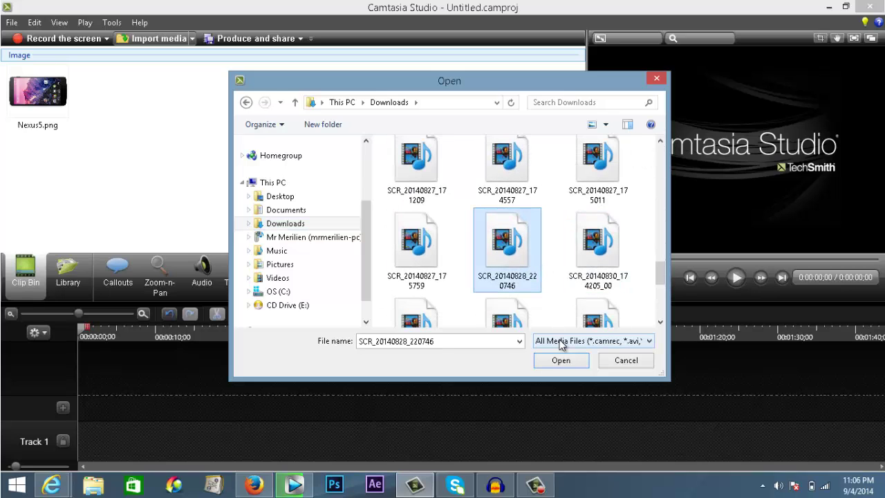
left_click(560, 361)
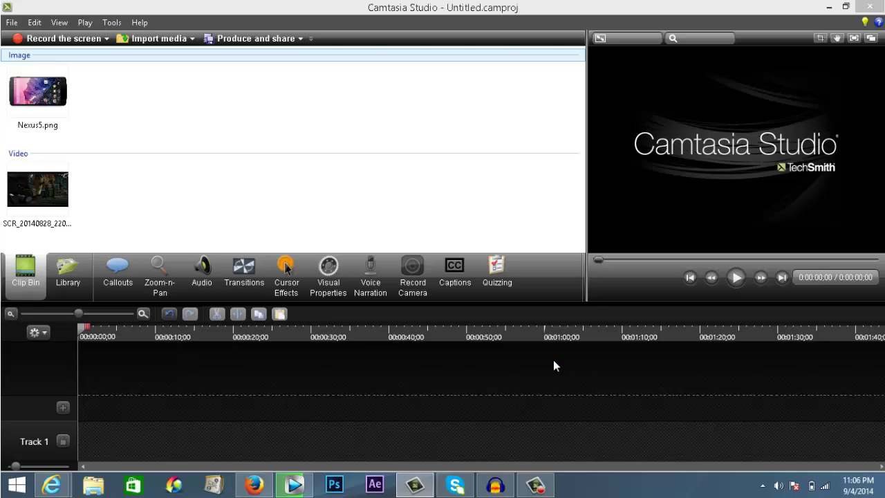
- Add Nexus5.png from the clip bin to the timeline
left_click(272, 212)
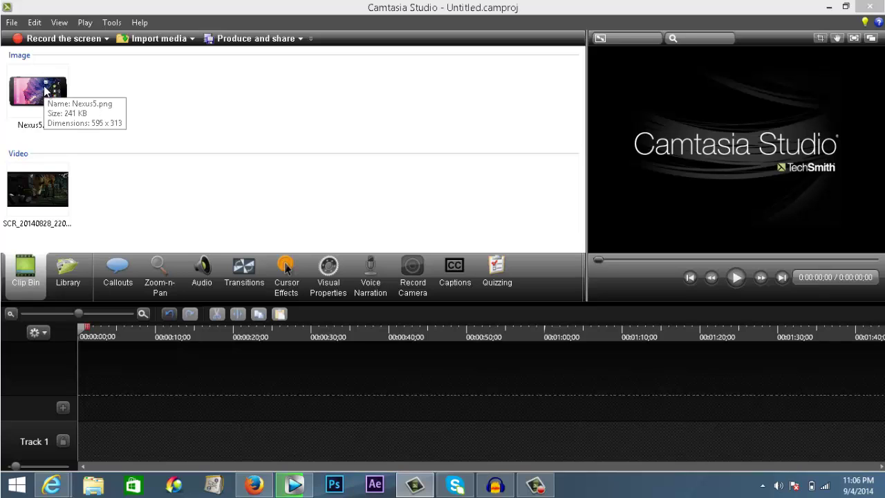
left_click_drag(45, 88, 113, 342)
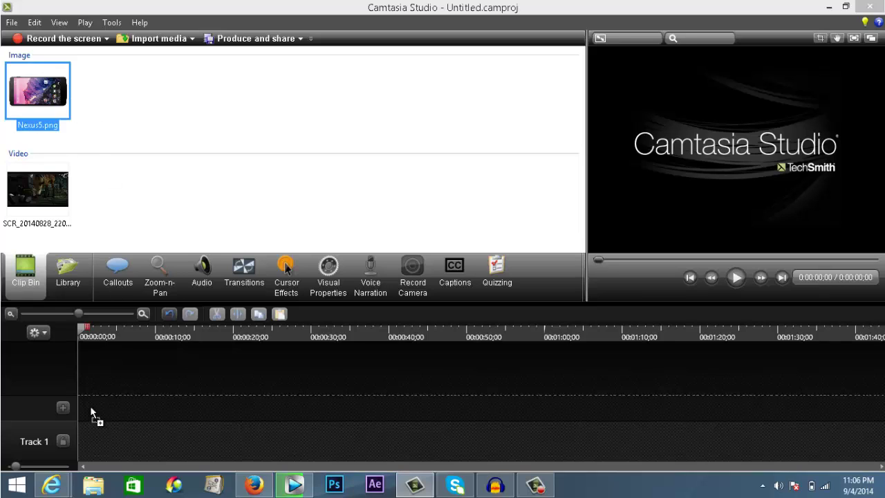
left_click_drag(45, 107, 95, 405)
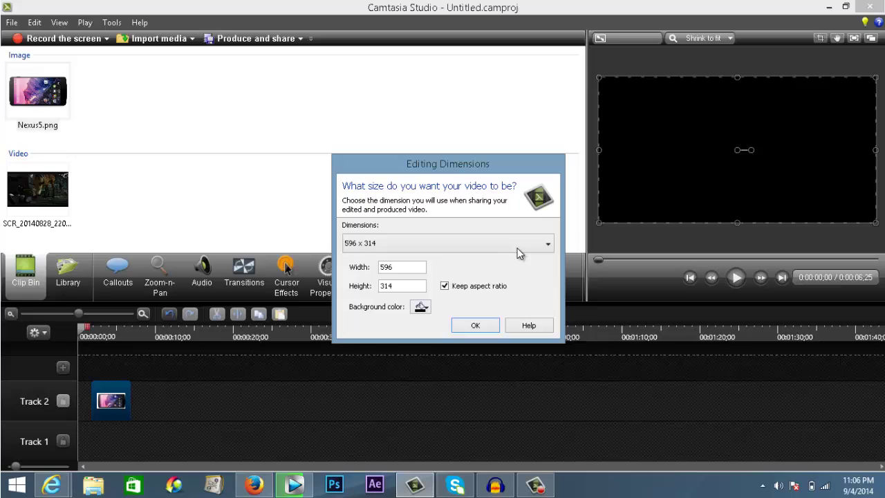
- Set the editing dimensions to 1280 x 720 with a white background colour
left_click(545, 246)
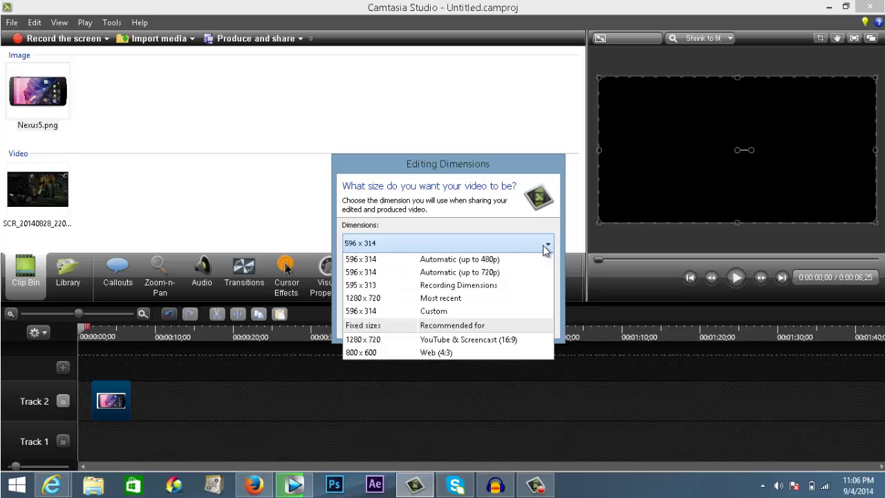
left_click(453, 338)
left_click(422, 308)
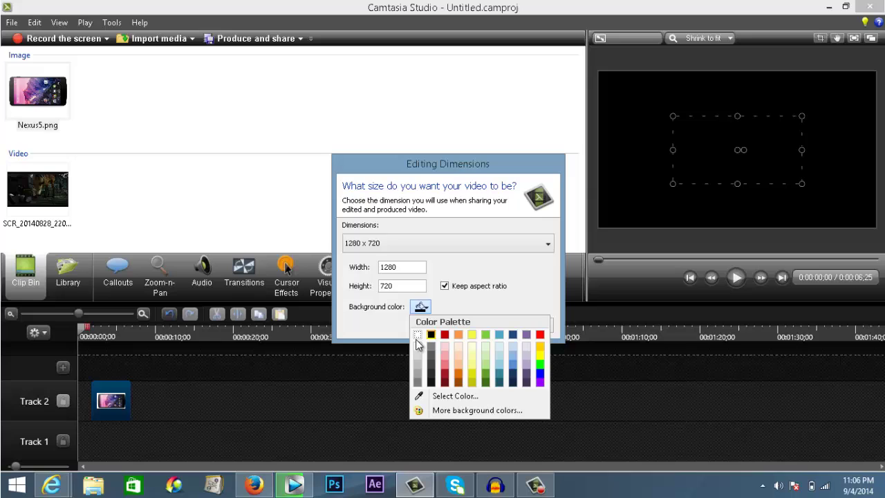
left_click(417, 336)
left_click(478, 327)
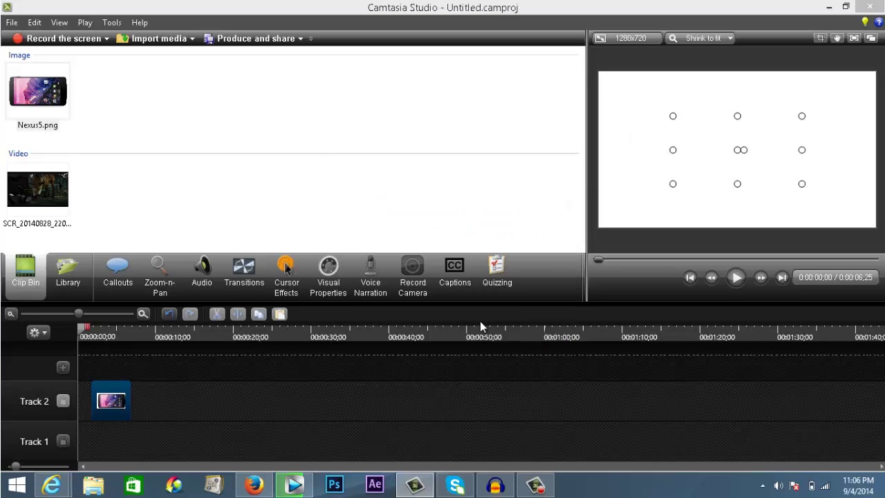
- Enlarge the phone image to fill the canvas and stretch its Track 2 clip to 0:01:17:10
left_click_drag(115, 396, 81, 401)
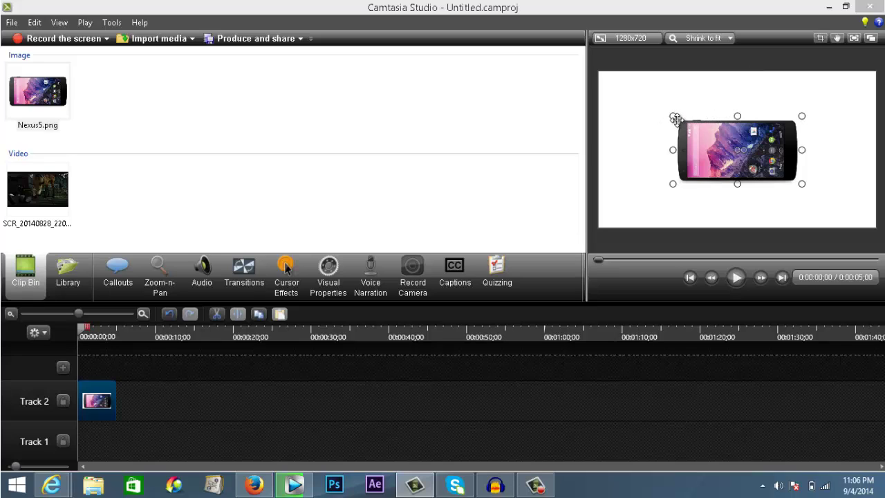
left_click_drag(670, 117, 599, 77)
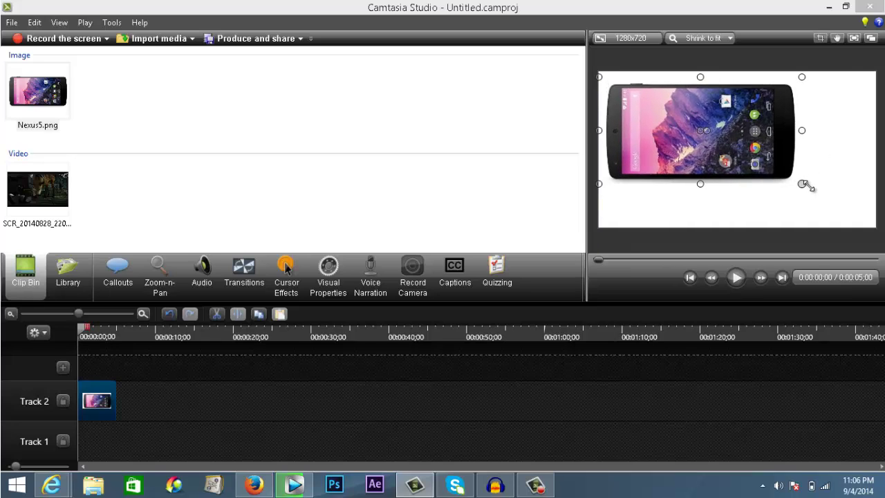
left_click_drag(807, 184, 876, 222)
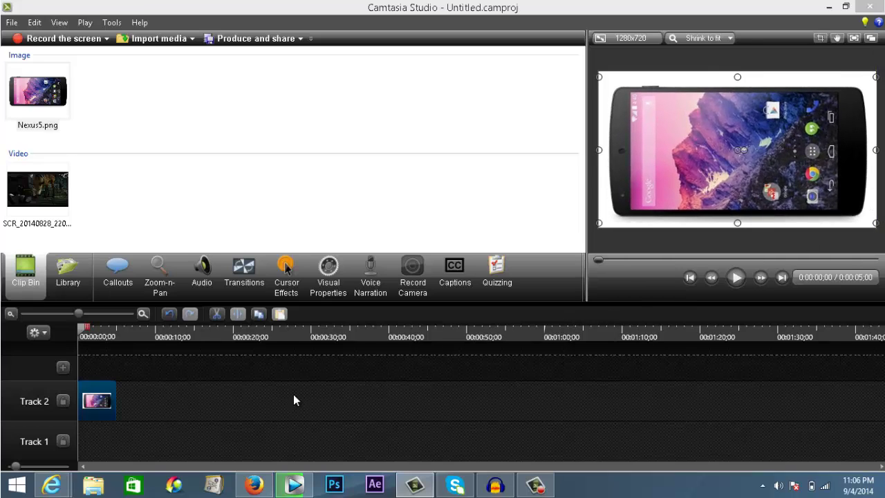
left_click_drag(128, 403, 678, 455)
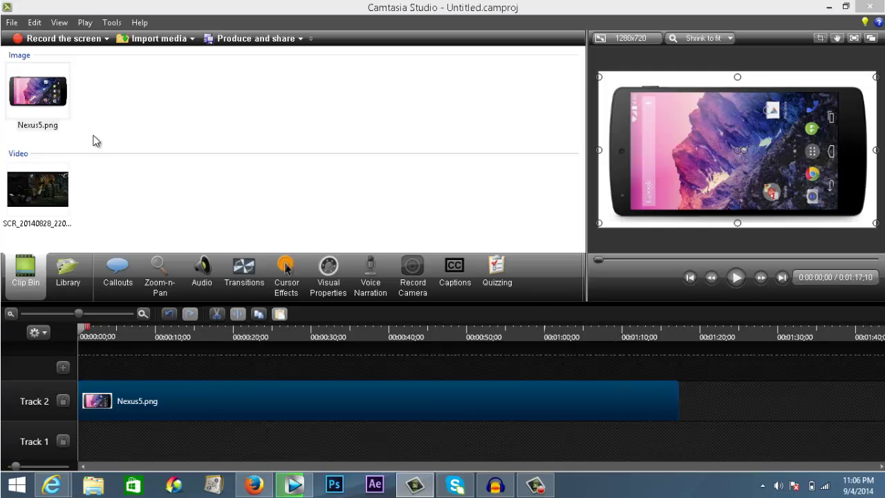
- Place the SCR_20140828_220746 gameplay video on a new Track 3 above the phone
left_click_drag(30, 187, 86, 366)
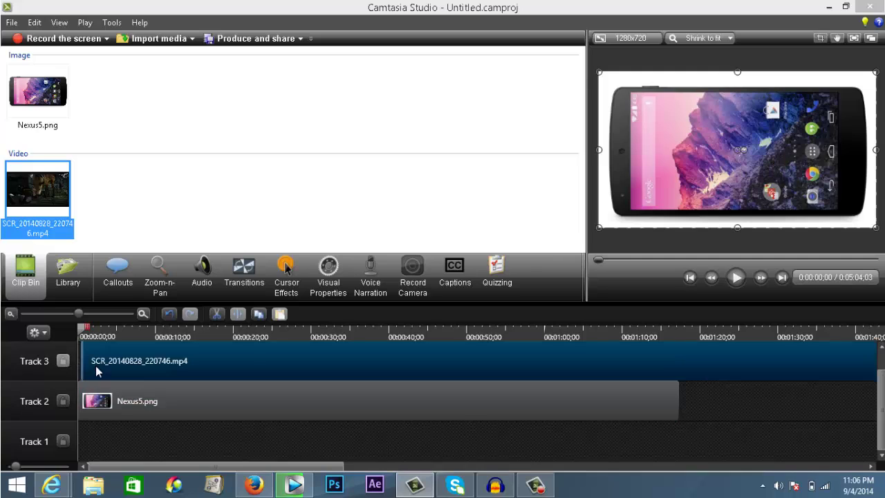
left_click(110, 365)
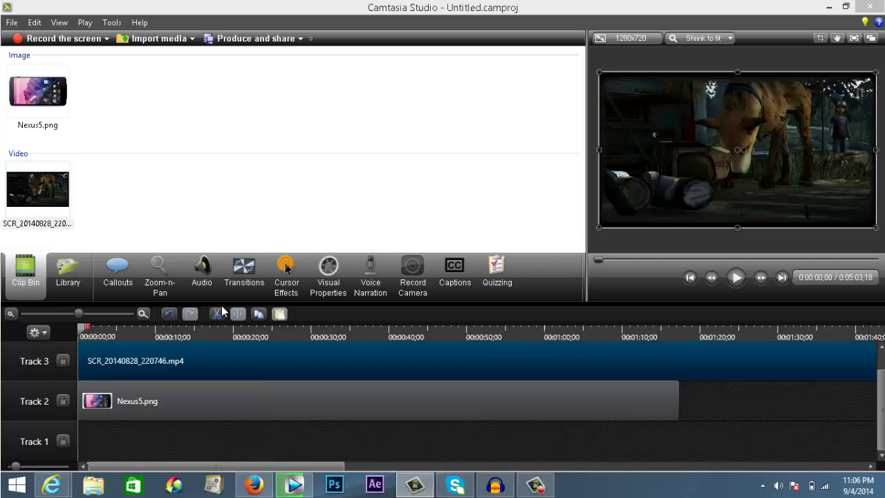
left_click(855, 43)
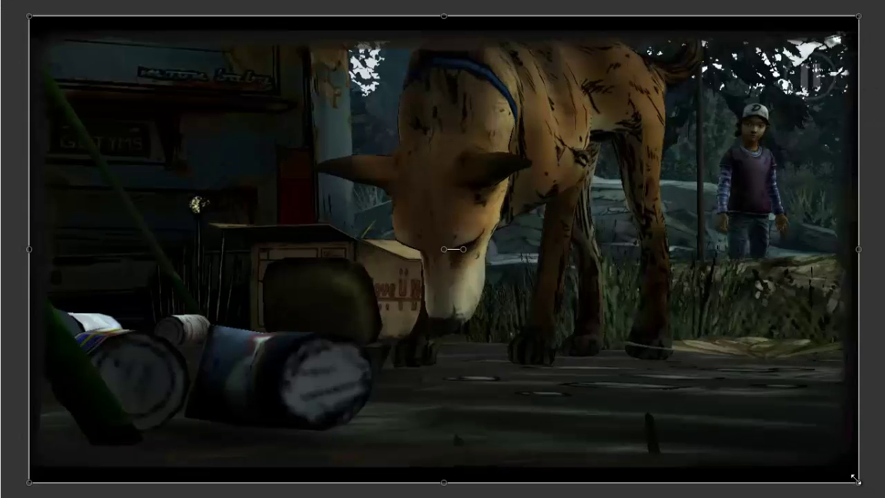
- Resize the gameplay video to exactly cover the phone's screen, hiding the pink strip
left_click_drag(859, 482, 745, 408)
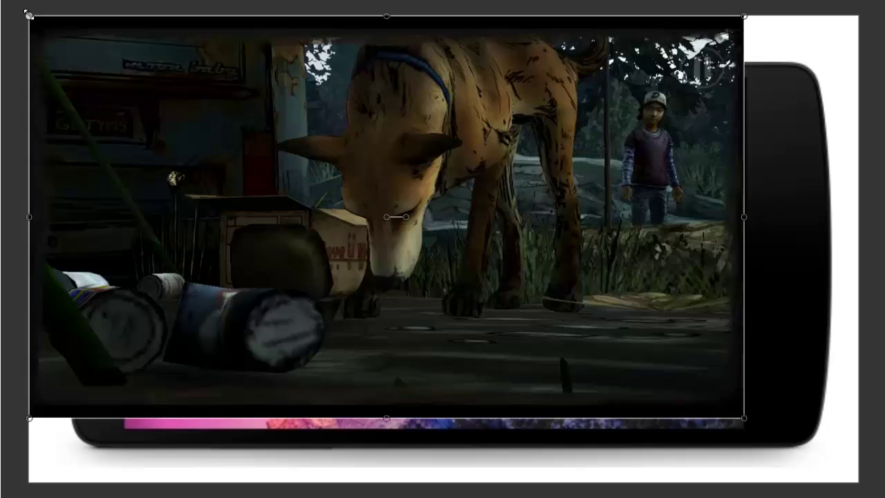
left_click_drag(29, 16, 138, 78)
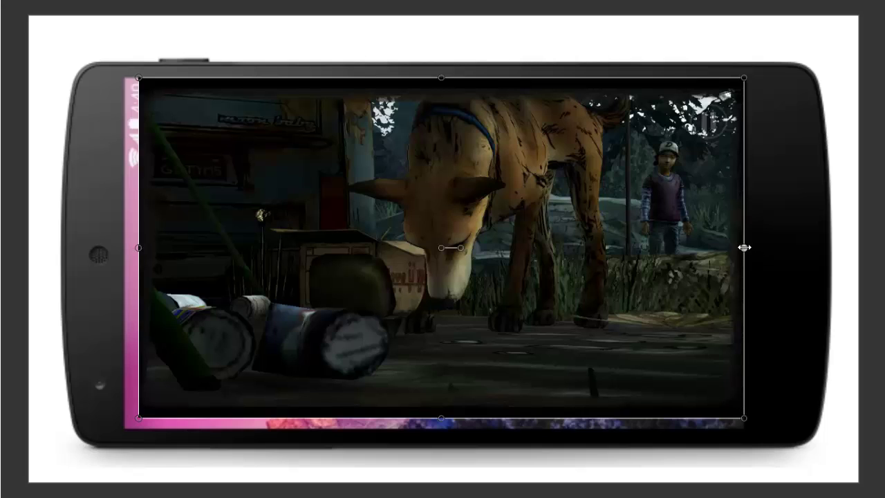
left_click_drag(746, 247, 750, 247)
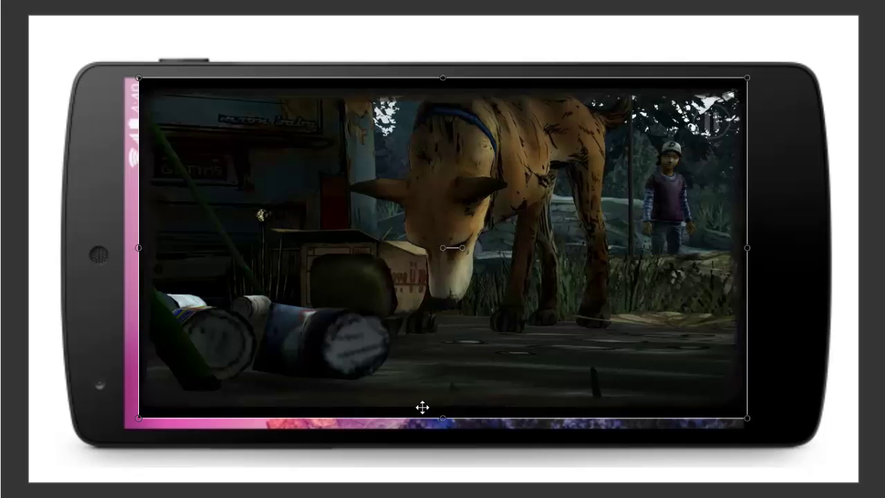
left_click_drag(443, 418, 443, 433)
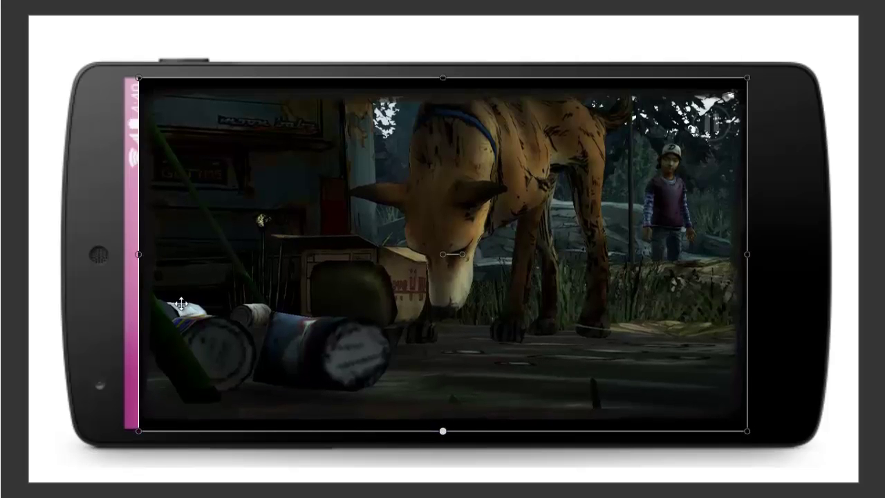
left_click_drag(138, 255, 123, 254)
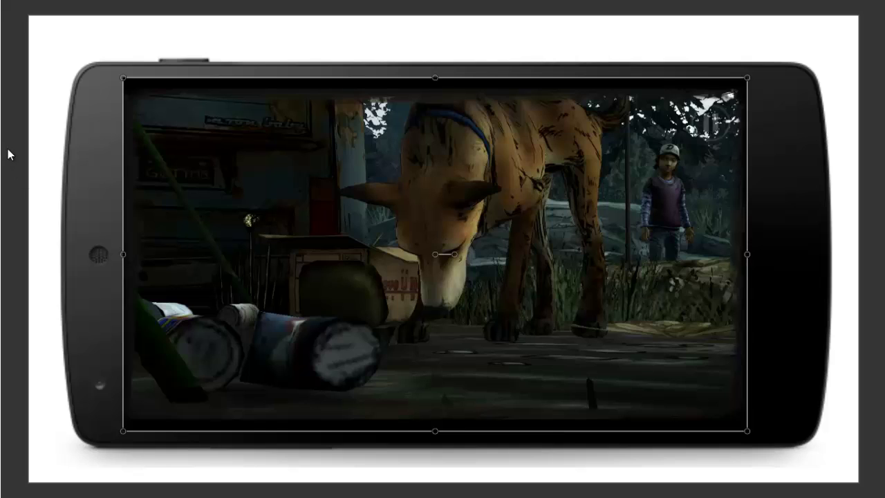
left_click(10, 153)
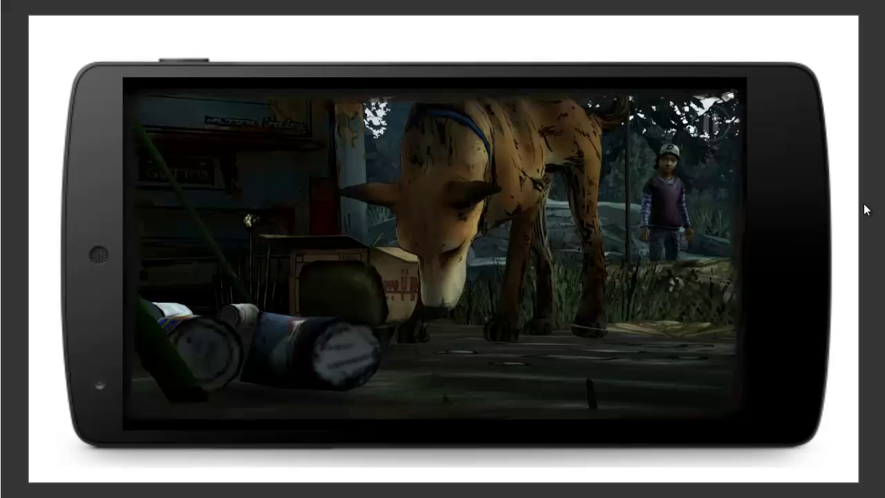
- Leave full-screen preview and switch to the Vegas Pro window
key("Escape")
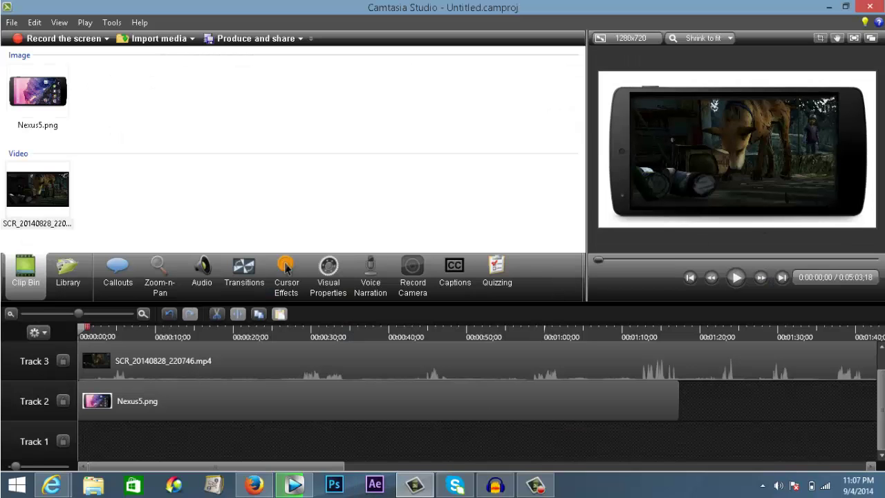
mouse_move(305, 492)
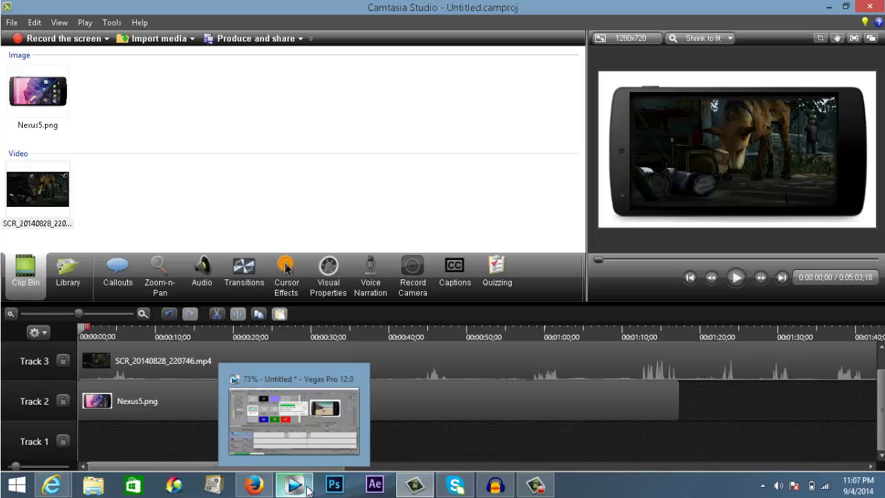
left_click(319, 437)
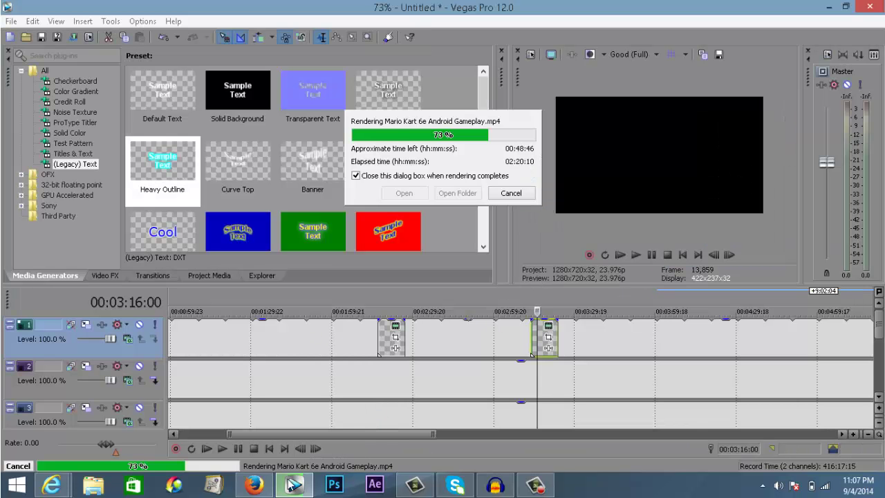
- Bring up Vegas Pro 12.0 showing the Mario Kart 6e Android Gameplay.mp4 render at 73%
mouse_move(260, 481)
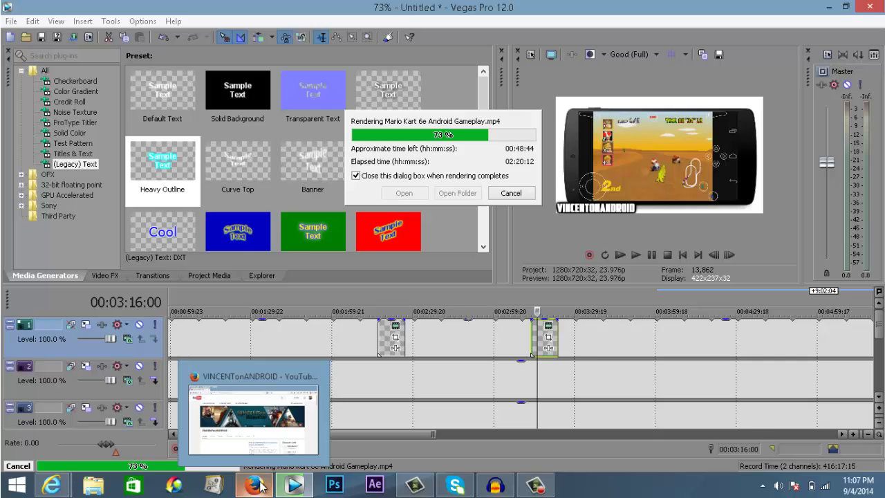